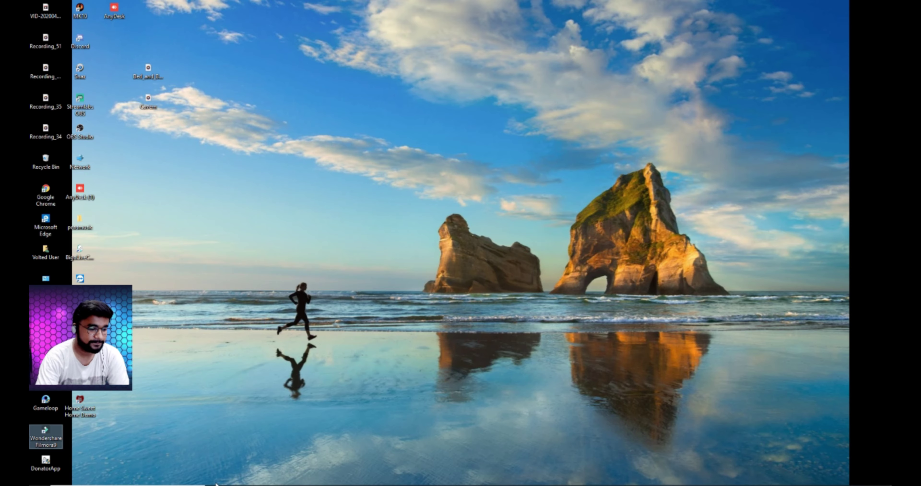
# Open Google Chrome and go to the streamlabs.com website
pyautogui.click(305, 477)
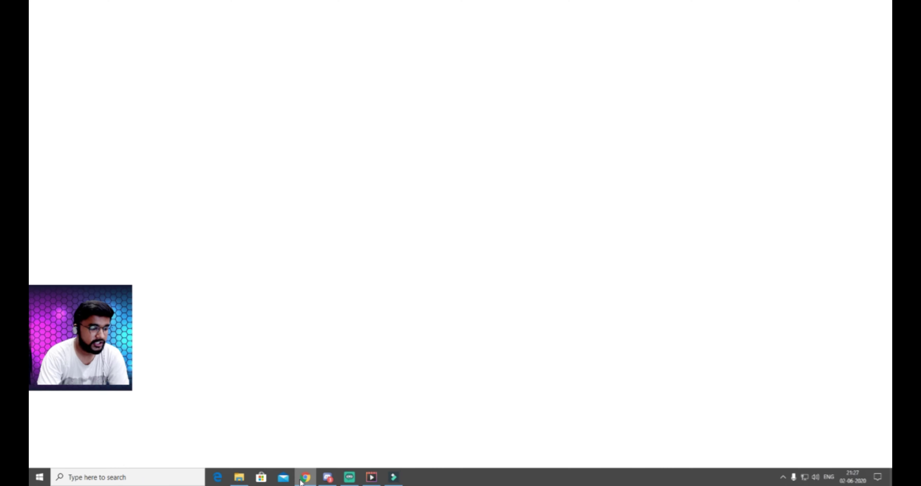
pyautogui.write('S')
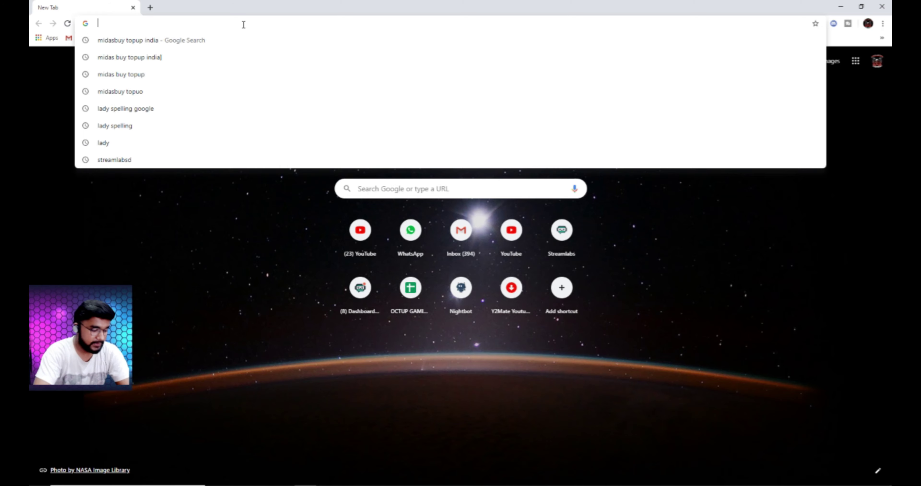
pyautogui.write('TYRTRA\\\\\\')
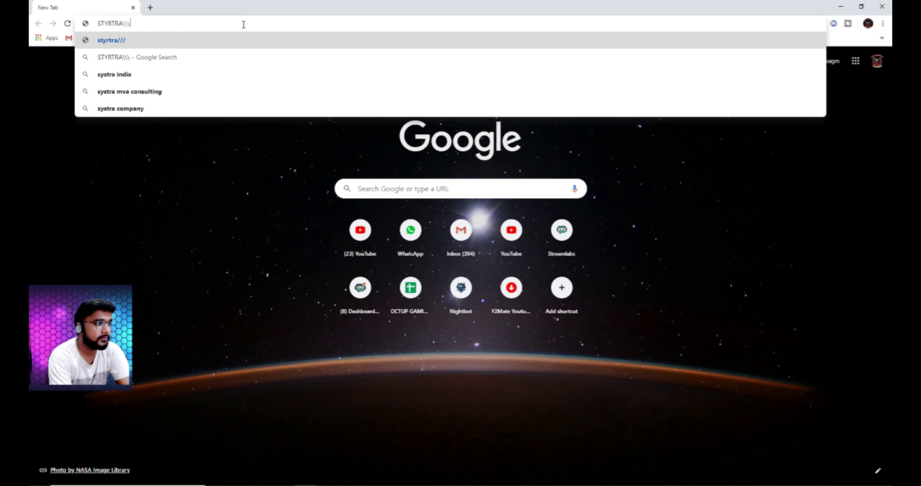
pyautogui.press('BackSpace')
pyautogui.press('BackSpace')
pyautogui.press('BackSpace')
pyautogui.press('BackSpace')
pyautogui.press('BackSpace')
pyautogui.press('BackSpace')
pyautogui.press('BackSpace')
pyautogui.press('BackSpace')
pyautogui.press('BackSpace')
pyautogui.write('STREA')
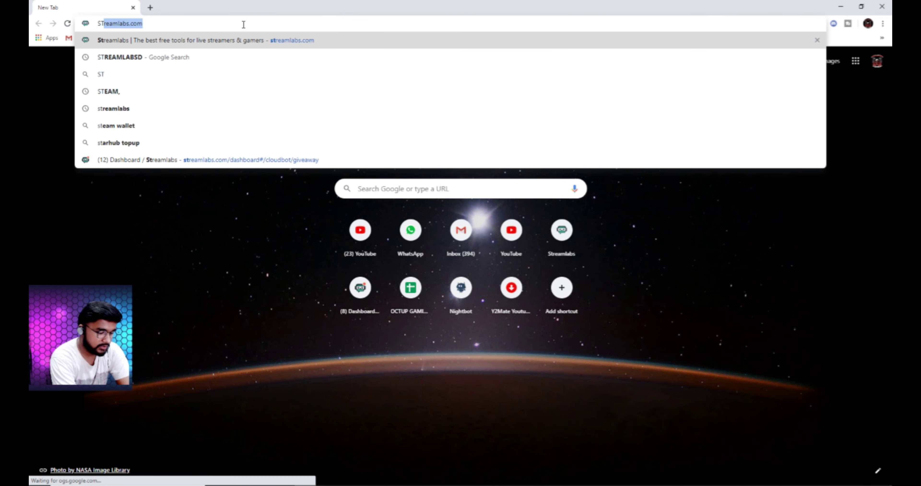
pyautogui.write('MLABS')
pyautogui.press('Return')
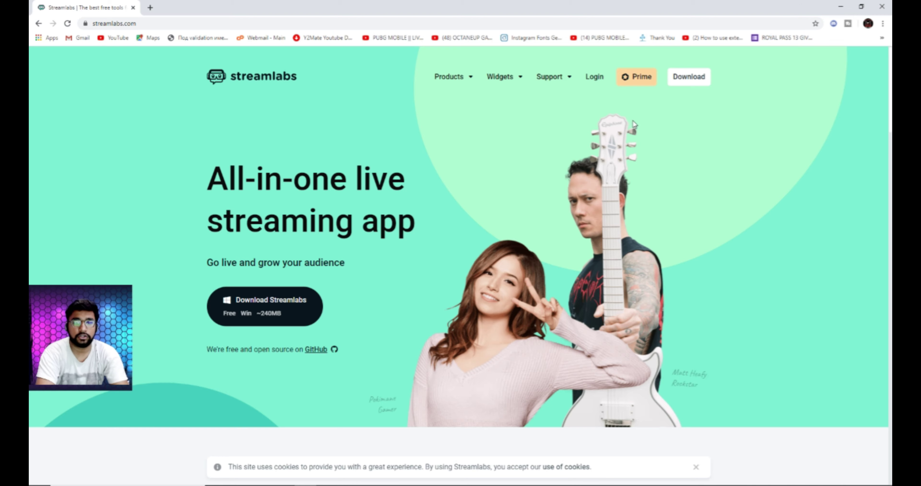
# Log in to Streamlabs with YouTube and open the Giveaways section of Cloudbot
pyautogui.click(595, 77)
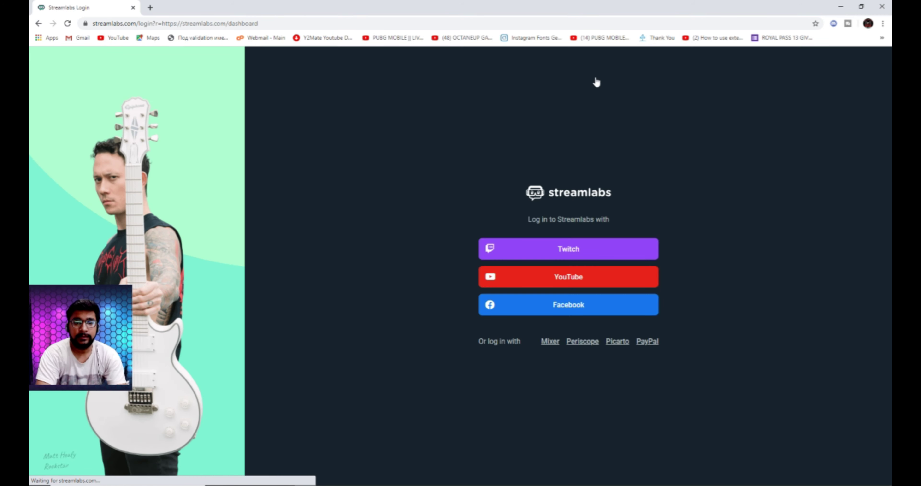
pyautogui.click(603, 279)
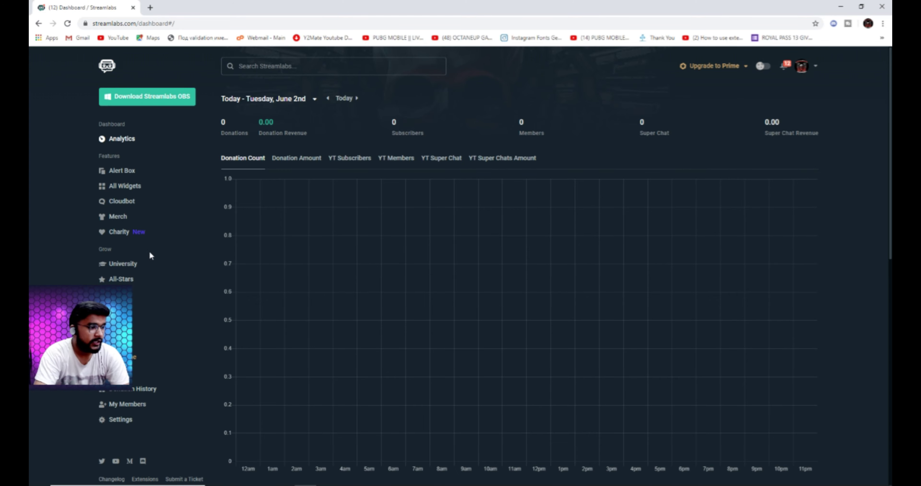
pyautogui.click(122, 203)
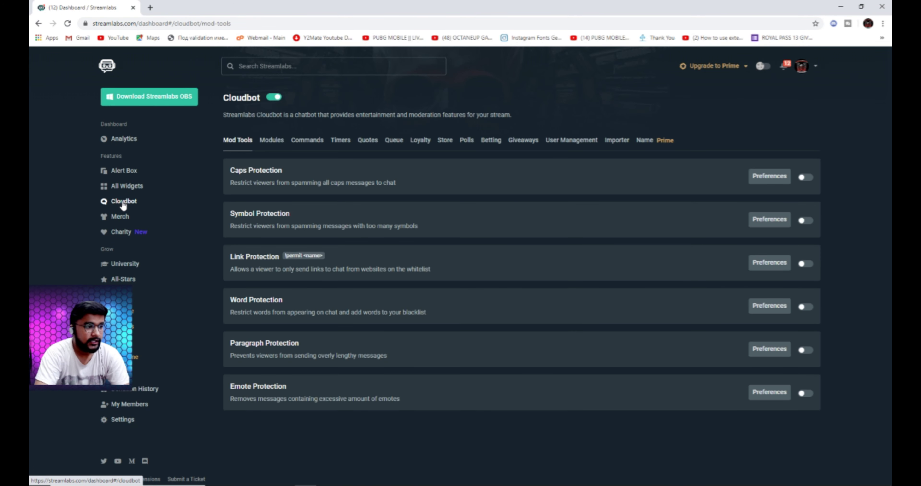
pyautogui.click(276, 99)
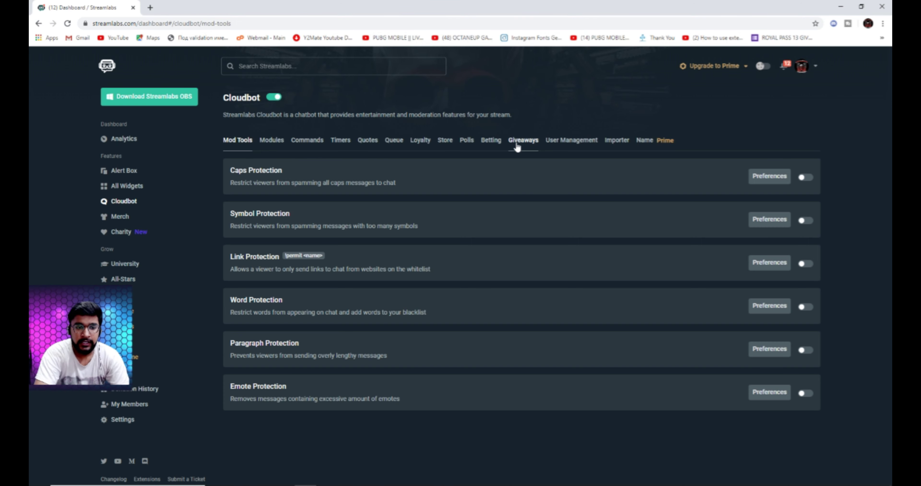
pyautogui.click(523, 144)
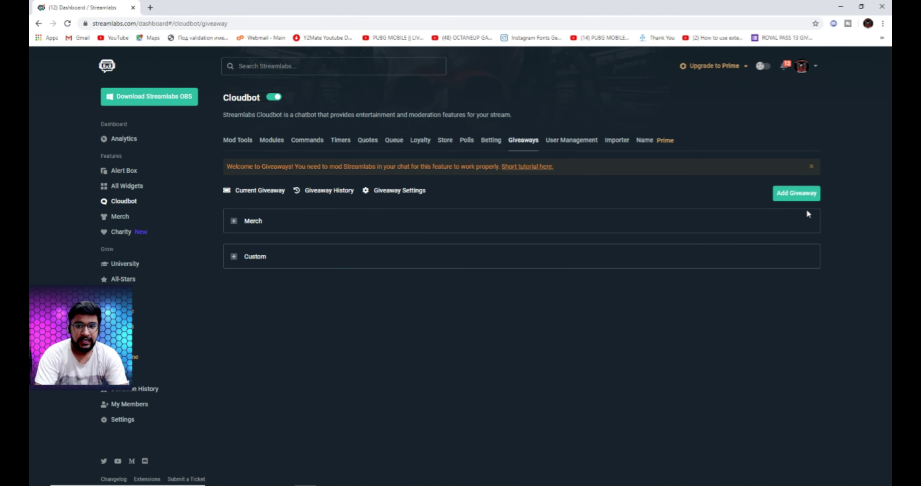
# Start a new custom giveaway and name it TEST GIVEAWAY
pyautogui.click(804, 196)
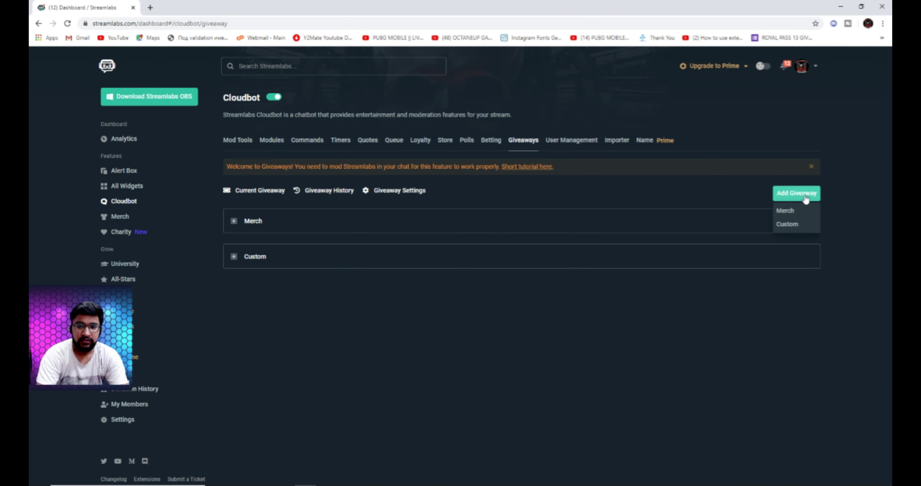
pyautogui.click(788, 226)
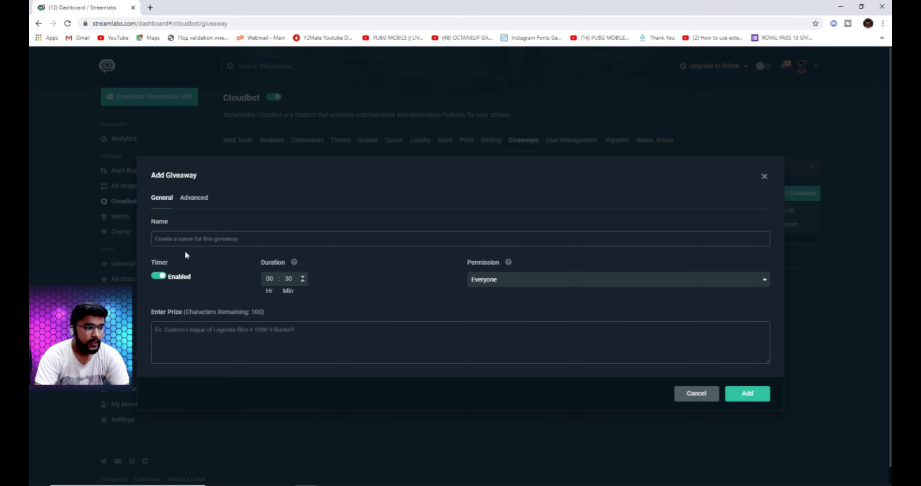
pyautogui.click(165, 239)
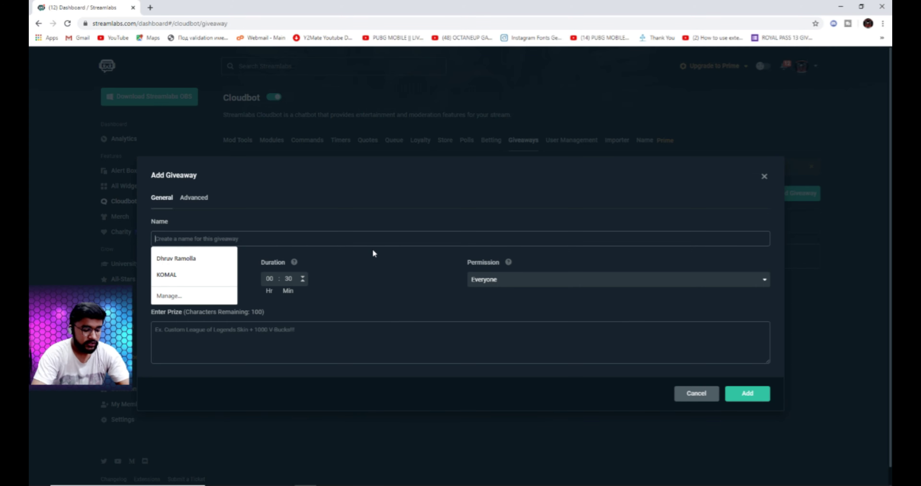
pyautogui.write('TESR')
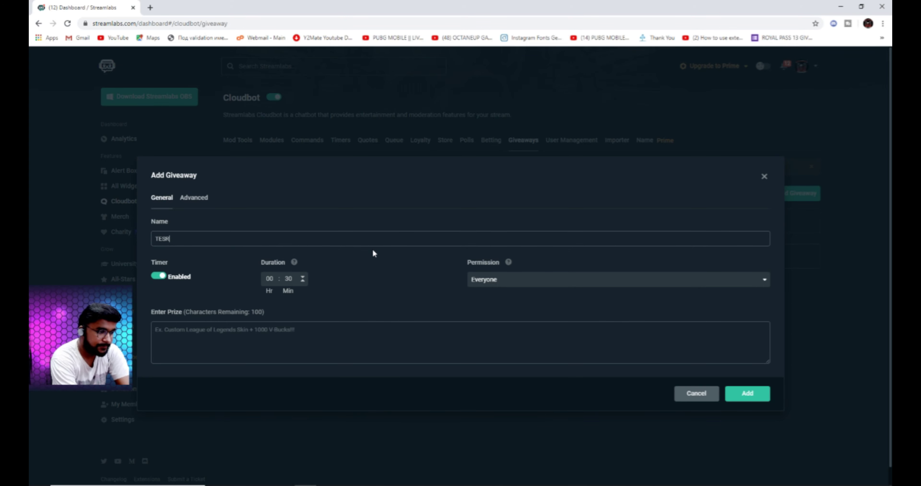
pyautogui.press('BackSpace')
pyautogui.write('T GIVEAWAY')
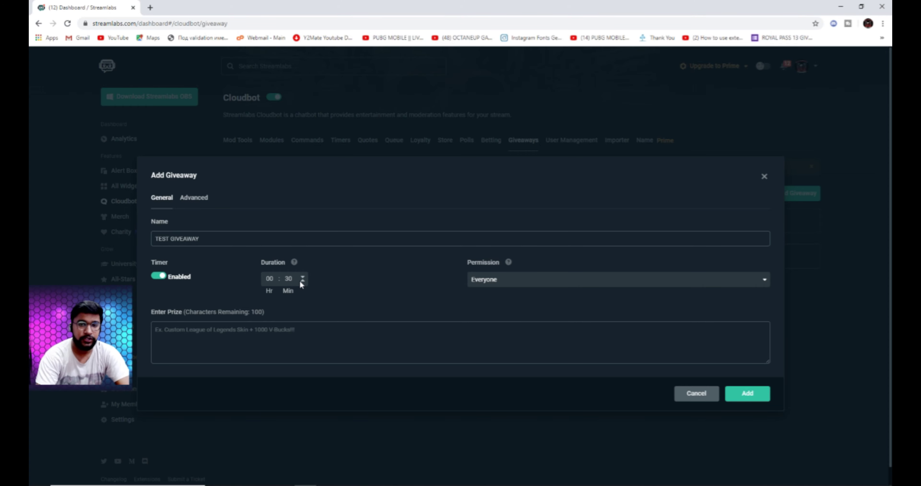
# Keep the giveaway's permission at Everyone, set the prize to TEST, and add the giveaway
pyautogui.click(631, 279)
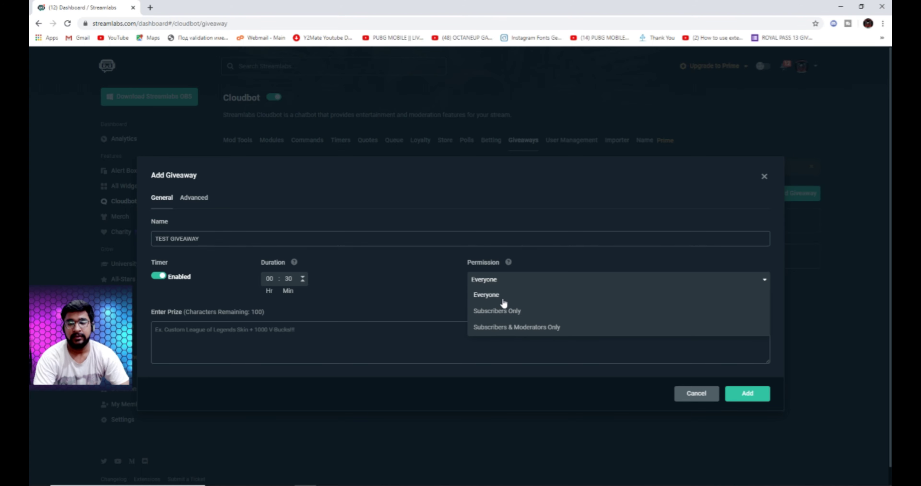
pyautogui.click(242, 338)
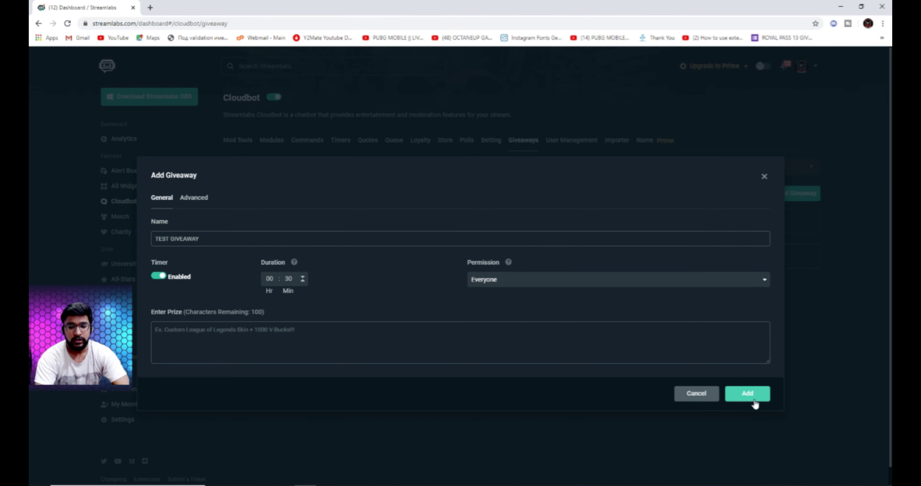
pyautogui.click(750, 393)
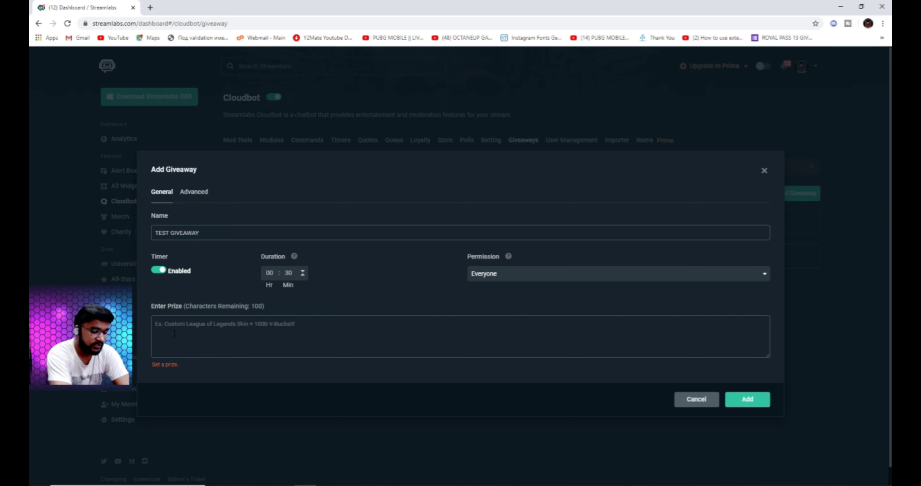
pyautogui.write('TESRT')
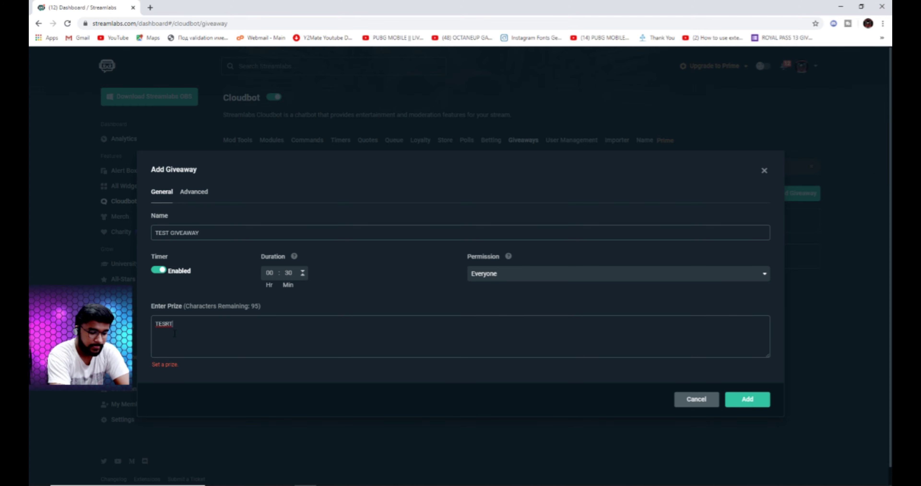
pyautogui.press('BackSpace')
pyautogui.press('BackSpace')
pyautogui.write('T')
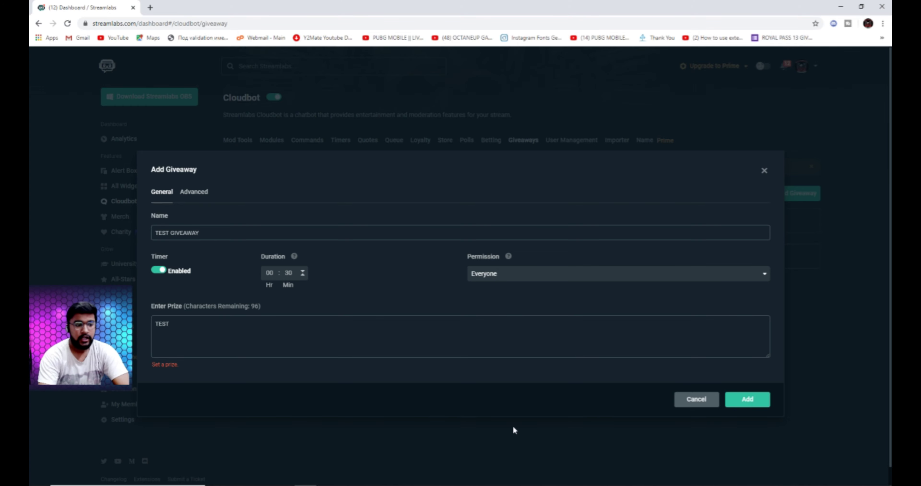
pyautogui.click(741, 404)
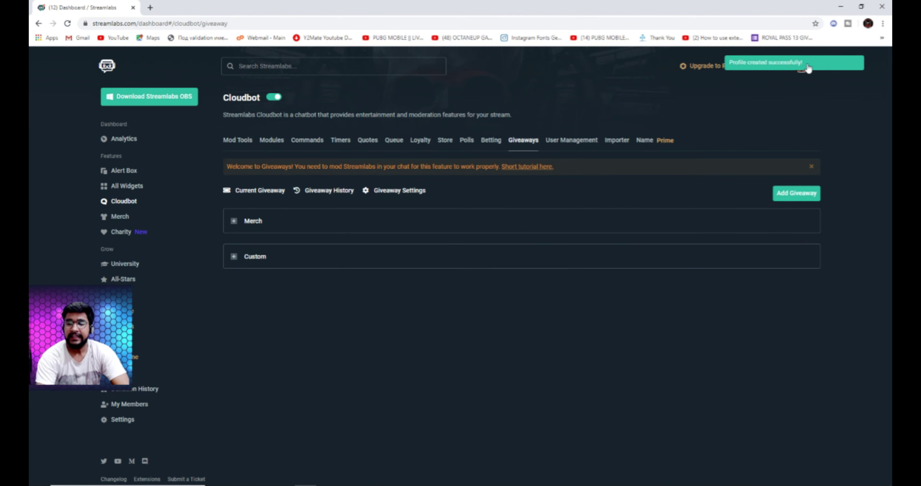
# Start TEST GIVEAWAY from the custom giveaways and close its entries to pick a winner
pyautogui.click(234, 256)
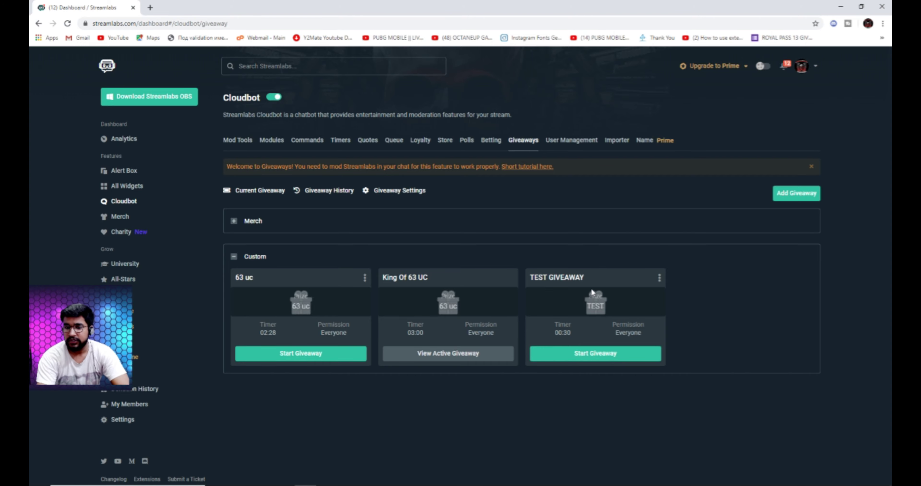
pyautogui.click(608, 354)
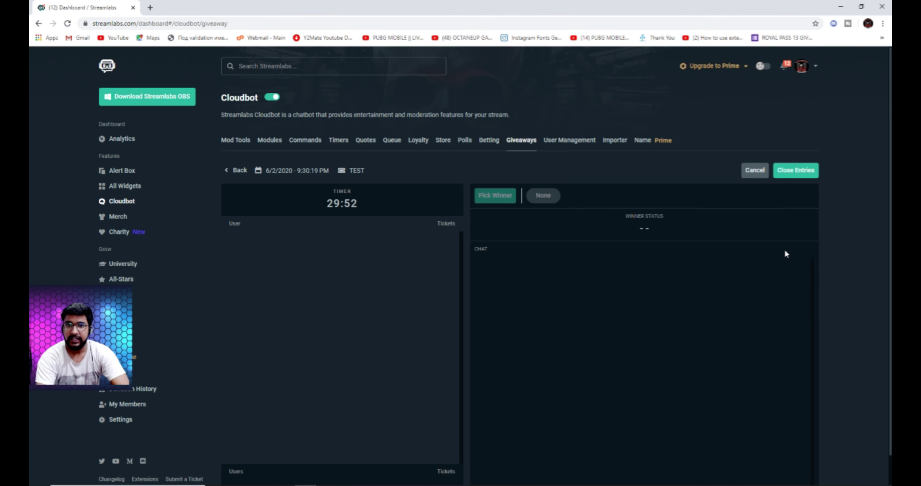
pyautogui.click(811, 172)
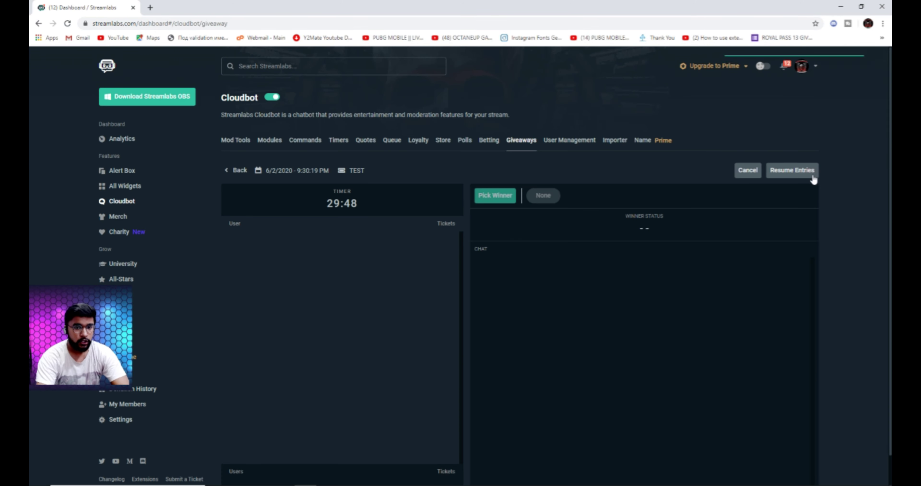
pyautogui.click(500, 198)
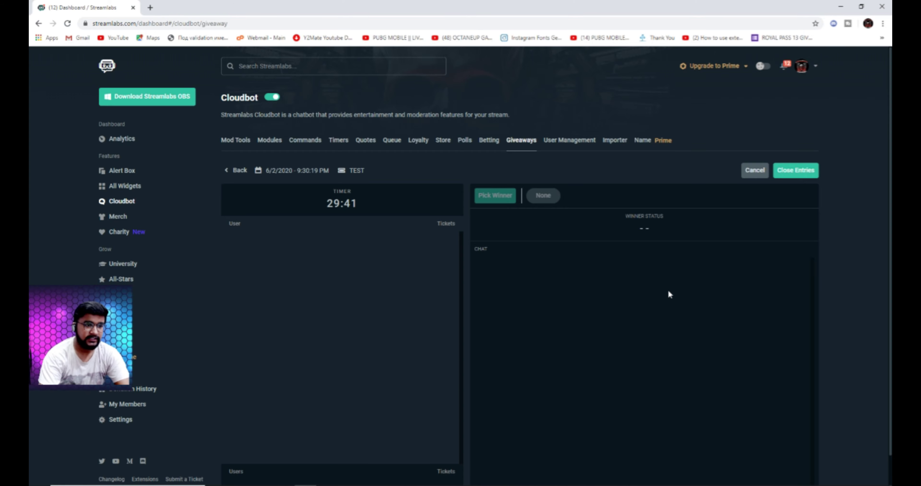
# Return to the giveaway overview, review the Enter Giveaway chat command in the giveaway settings, and save the settings
pyautogui.click(239, 171)
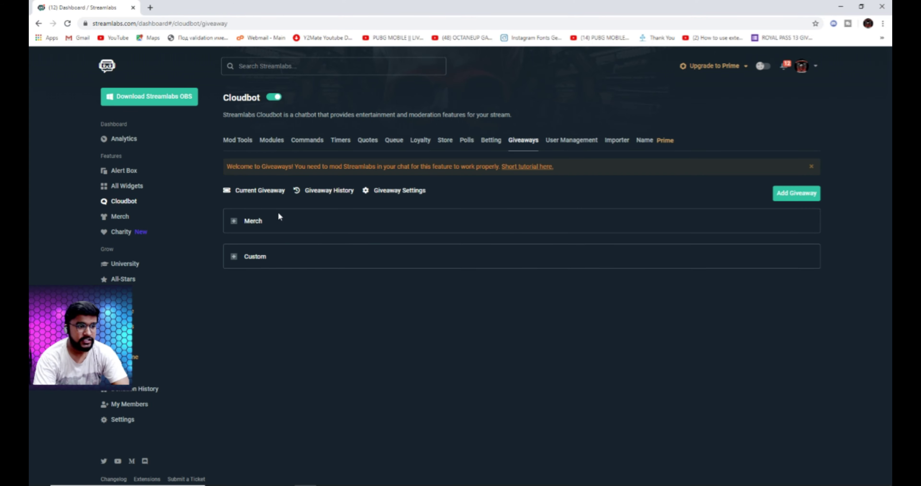
pyautogui.click(382, 191)
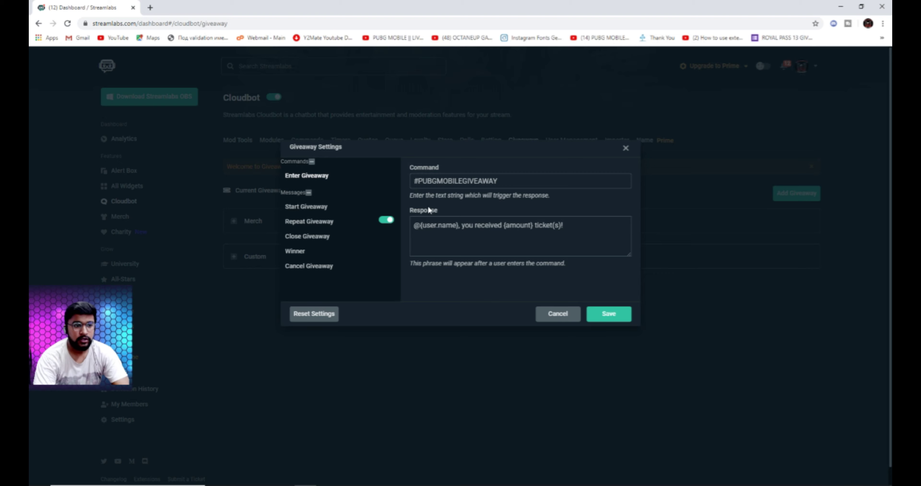
pyautogui.moveTo(413, 181); pyautogui.dragTo(516, 181)
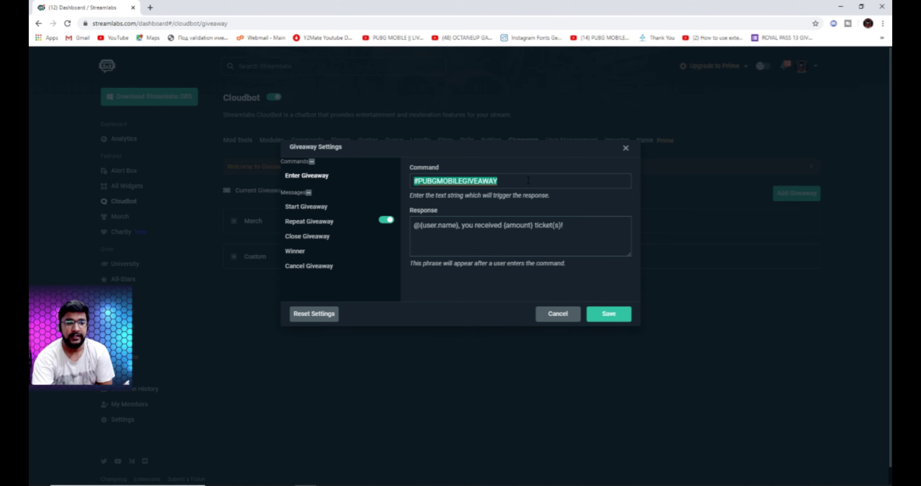
pyautogui.click(528, 182)
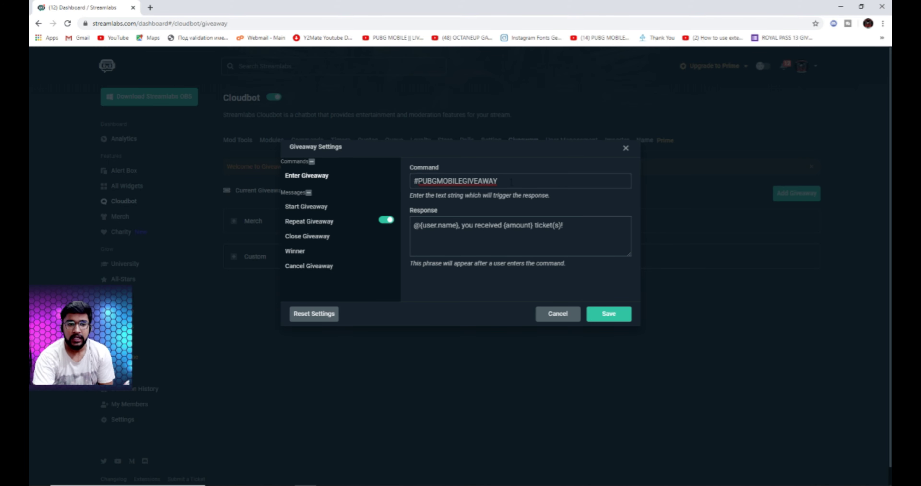
pyautogui.moveTo(498, 181); pyautogui.dragTo(417, 183)
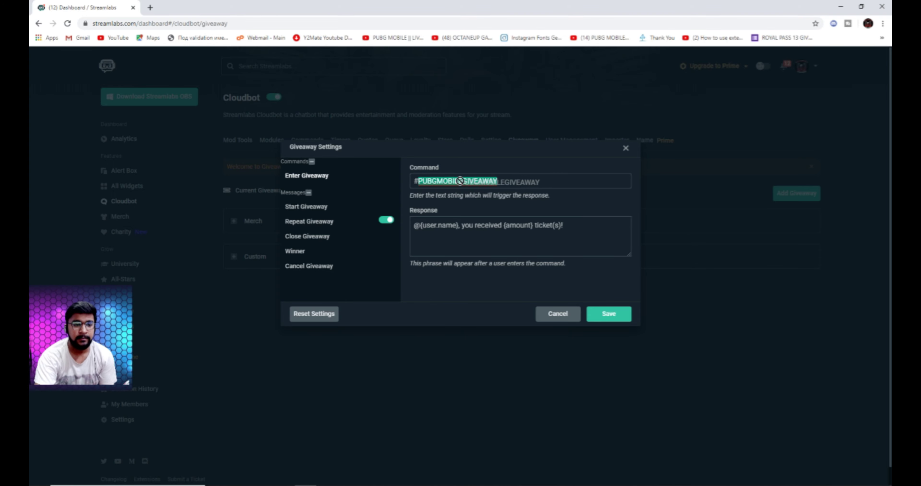
pyautogui.click(523, 179)
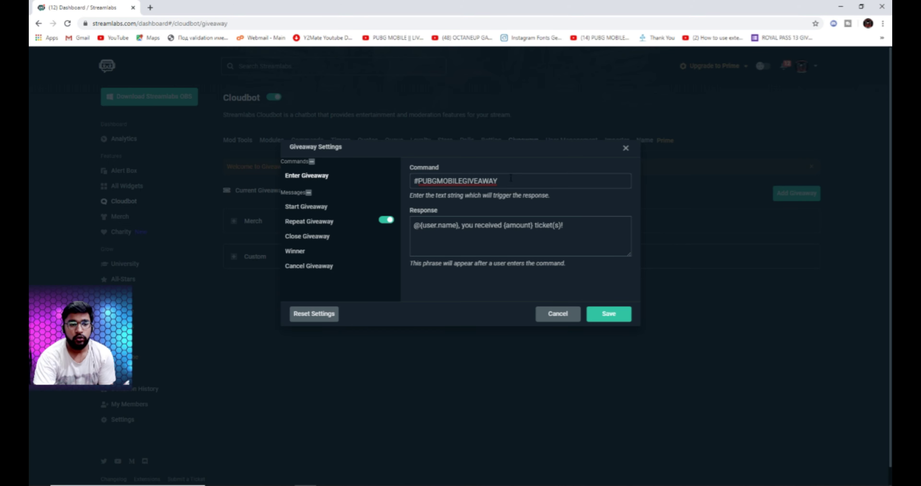
pyautogui.moveTo(460, 181); pyautogui.dragTo(497, 181)
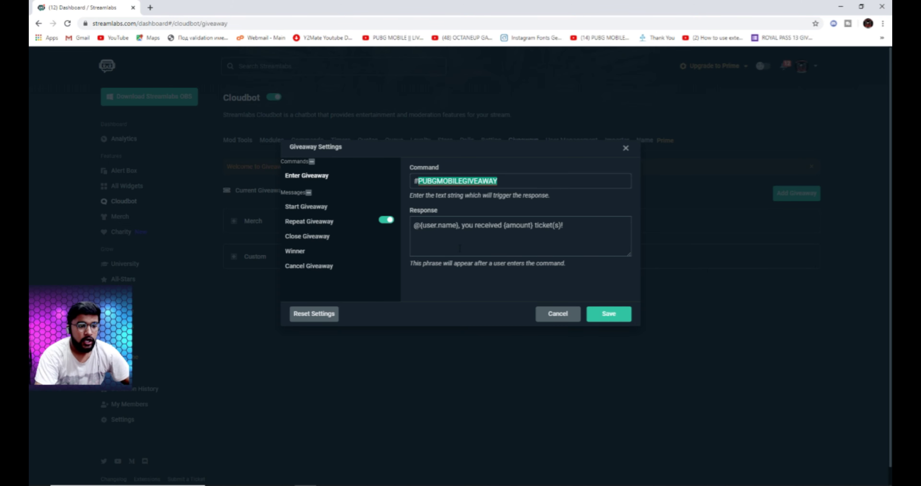
pyautogui.click(619, 319)
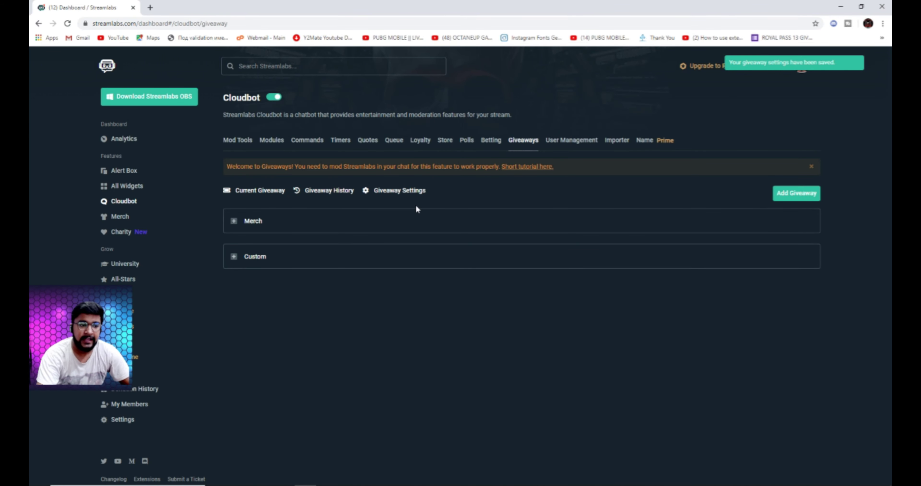
pyautogui.click(396, 189)
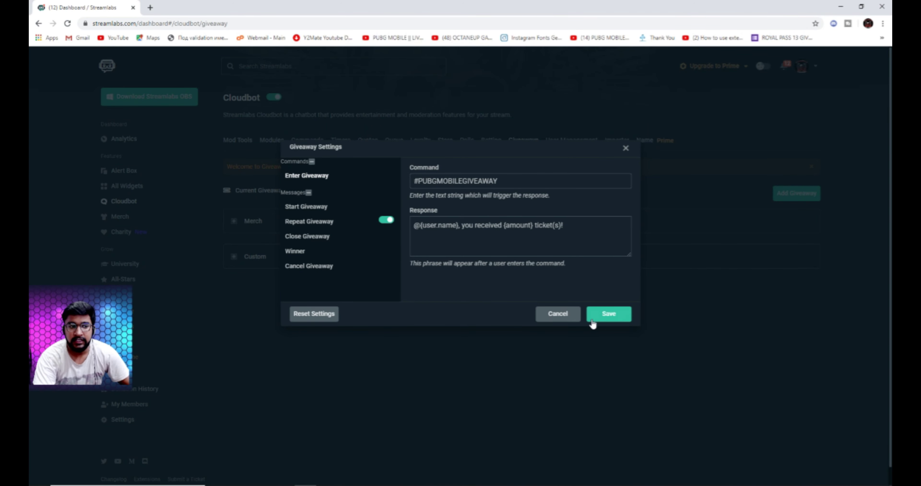
pyautogui.click(609, 318)
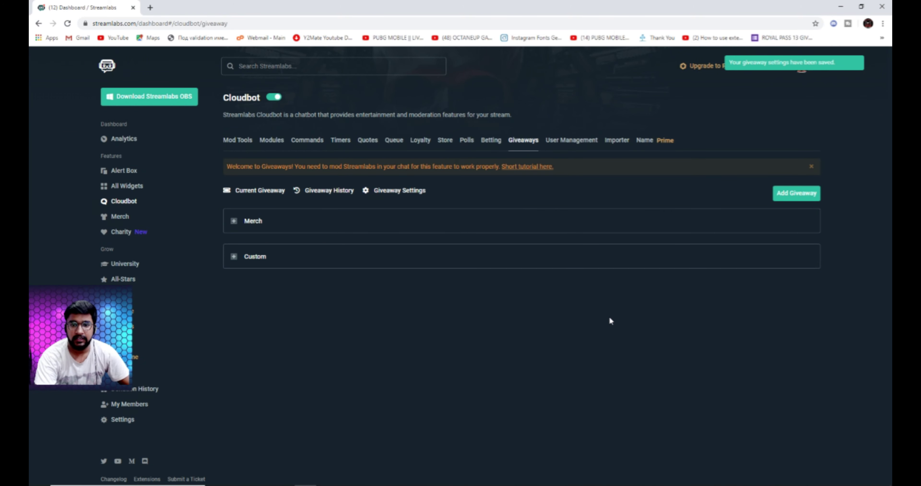
pyautogui.click(535, 261)
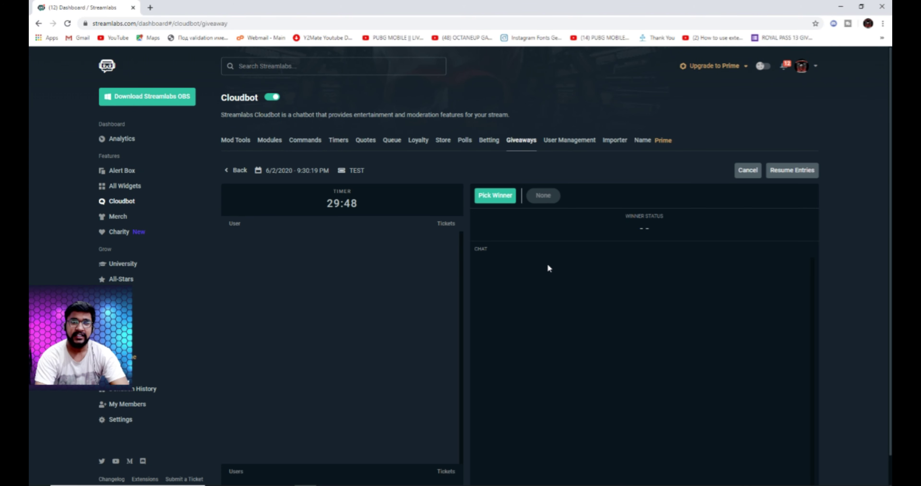